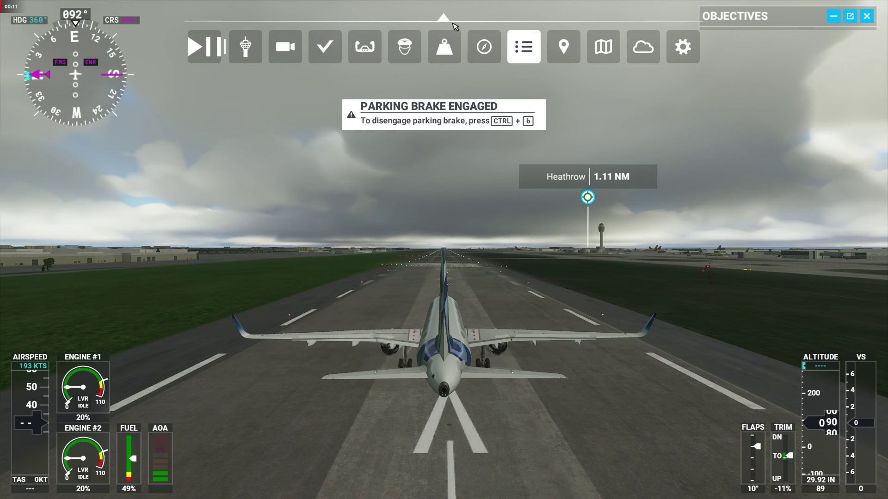
Open the weather settings and switch the preset to Live Weather.
left_click(646, 54)
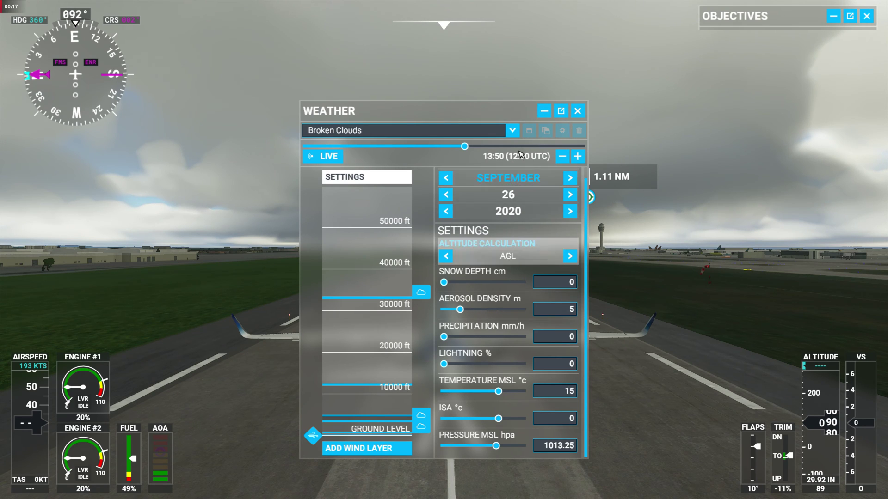
left_click(511, 132)
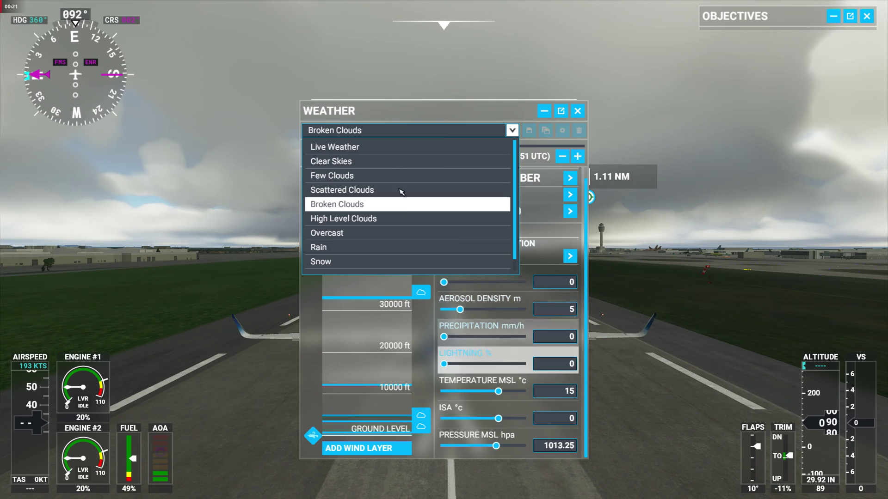
left_click(393, 147)
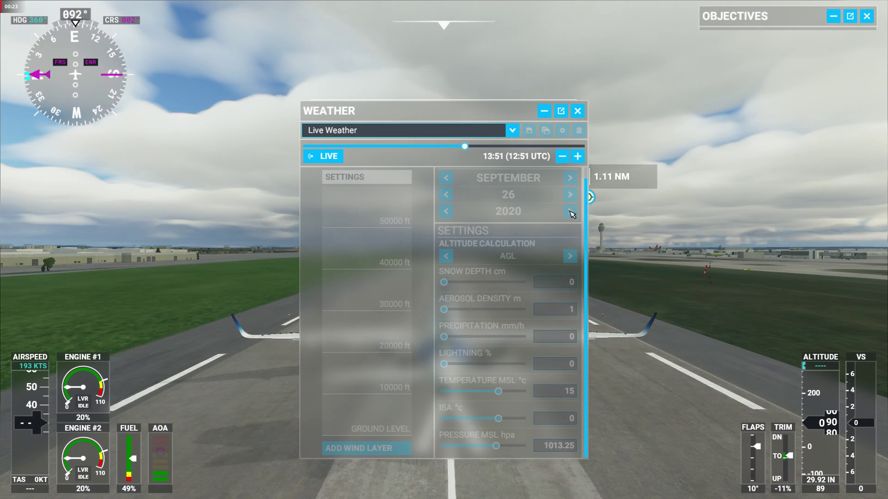
Change the weather preset from Live Weather to Rain.
left_click(511, 130)
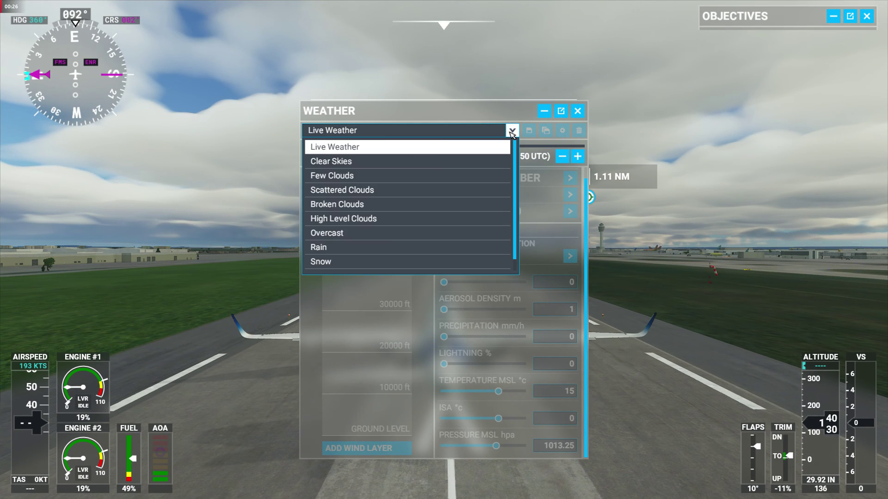
left_click(442, 247)
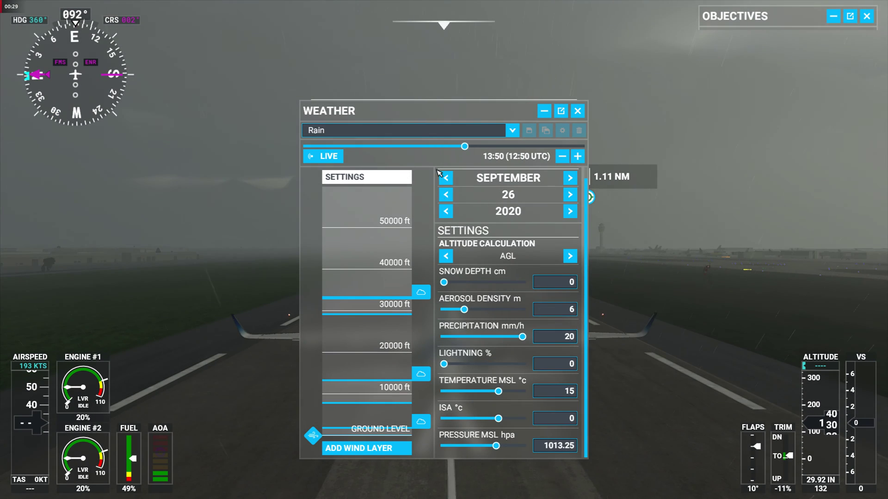
left_click(511, 129)
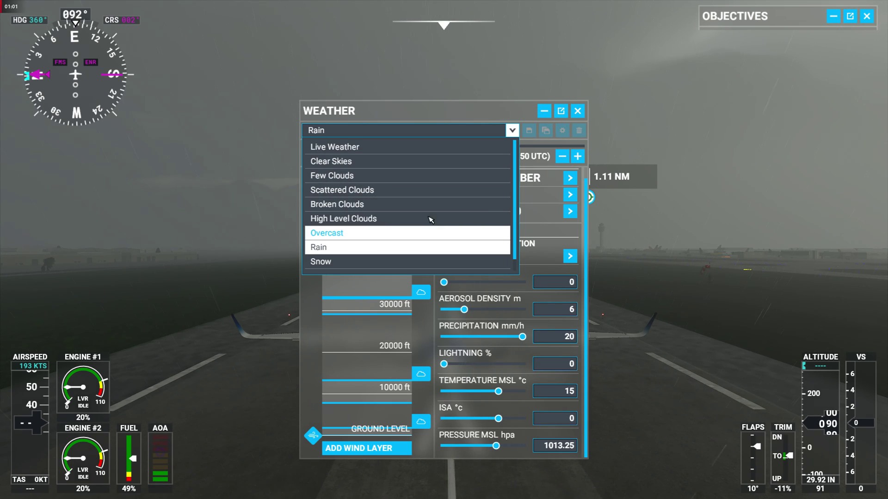
Switch the weather preset to Scattered Clouds, clearing precipitation to 0.
left_click(429, 189)
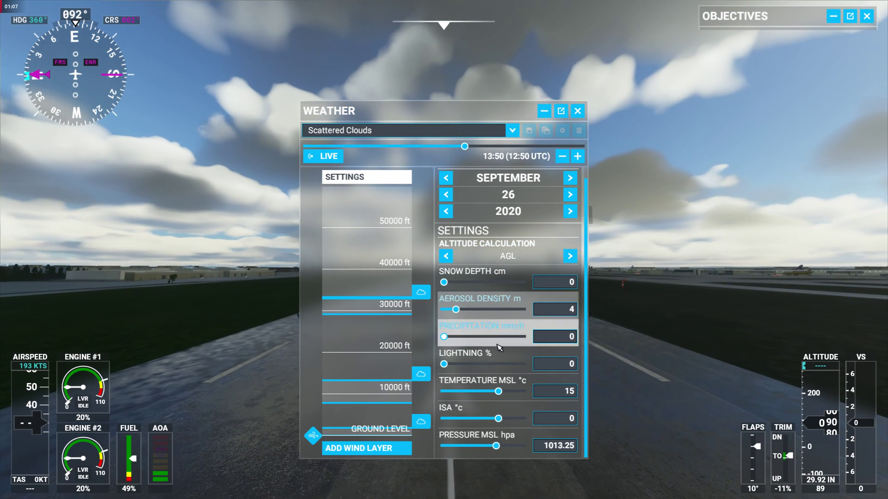
scroll(499, 323, "up", 2)
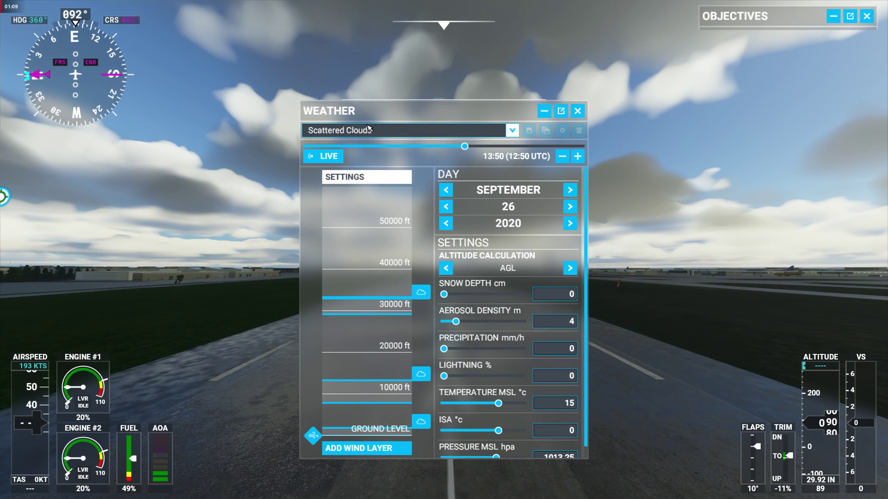
Sync time to live 12:41, try High Level Clouds, then choose Live Weather.
left_click(315, 157)
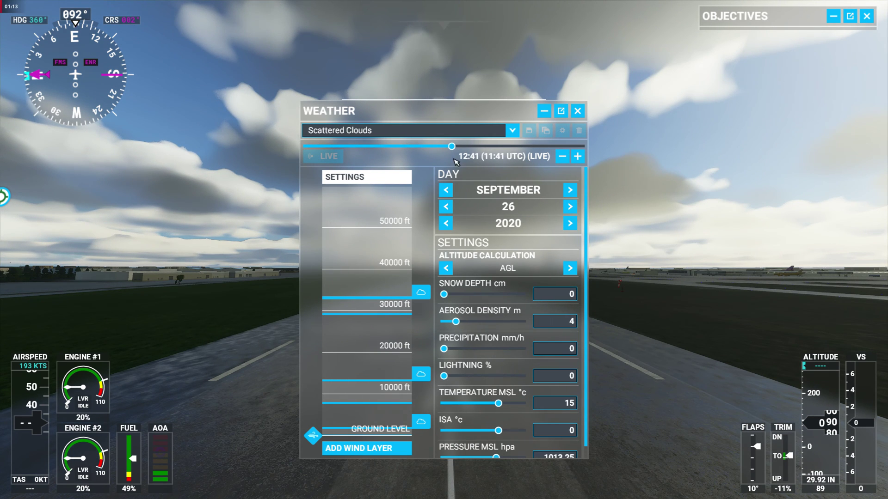
left_click(512, 132)
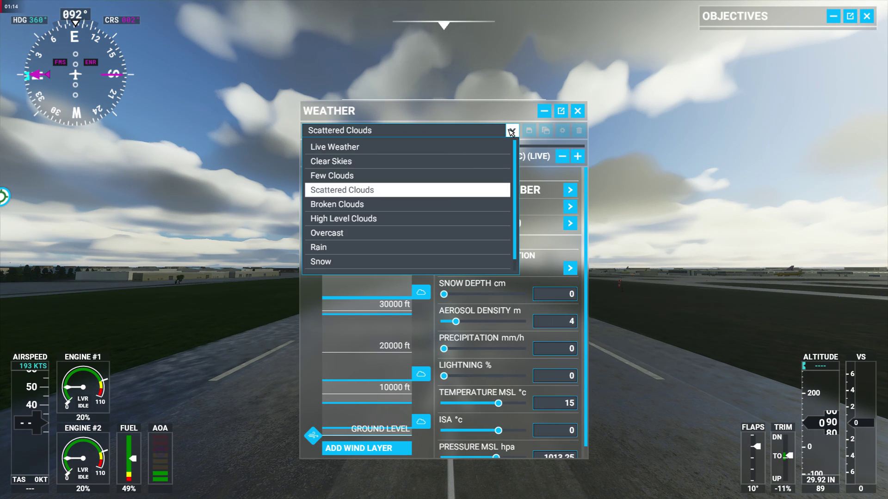
left_click(422, 219)
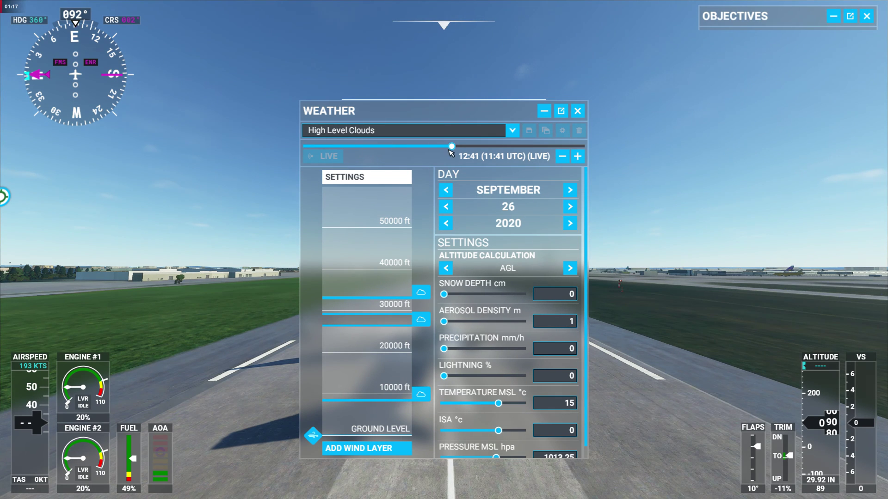
left_click(511, 132)
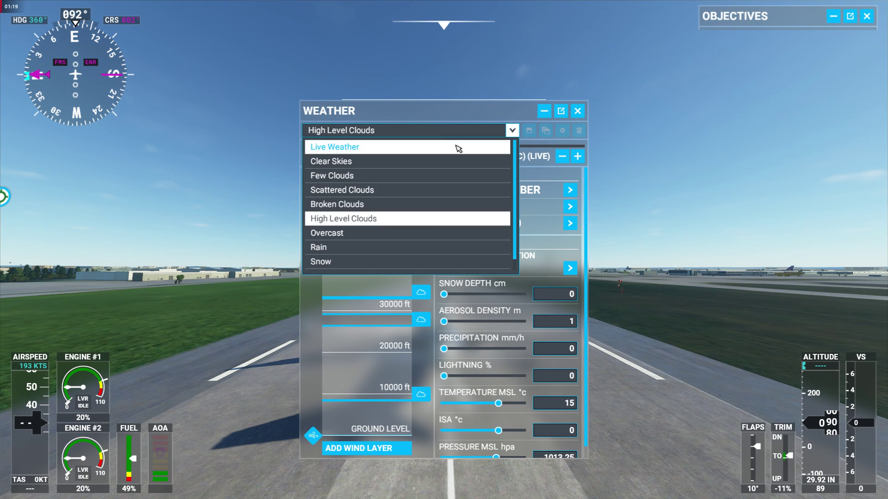
left_click(457, 149)
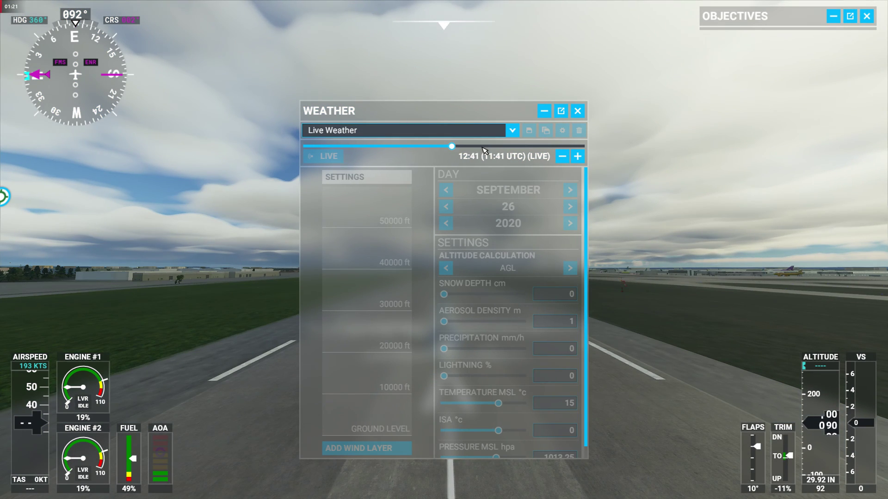
Preview afternoon and morning times, returning to live 12:41 time after each.
left_click_drag(452, 146, 484, 146)
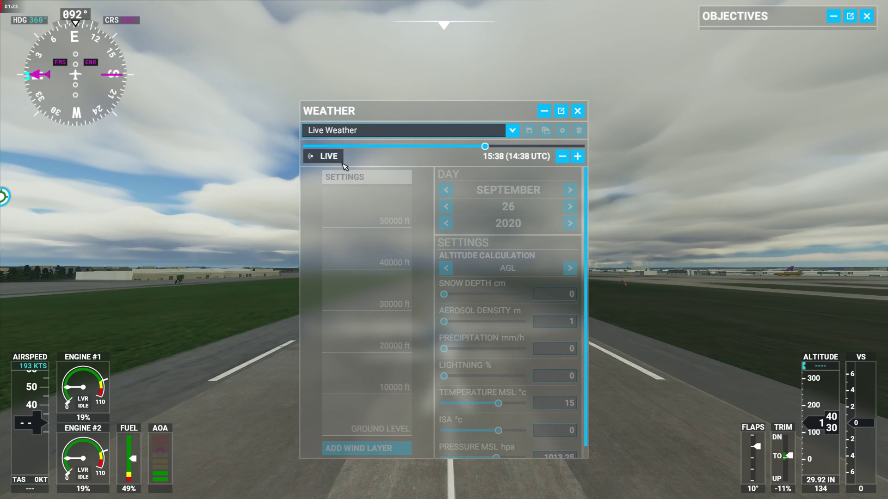
left_click(340, 161)
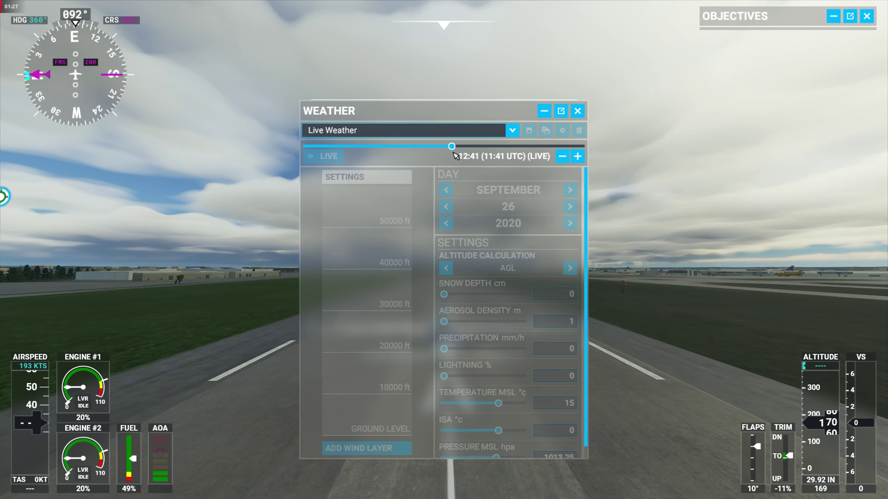
mouse_move(451, 146)
left_mouse_down()
mouse_move(355, 150)
mouse_move(427, 162)
left_mouse_up()
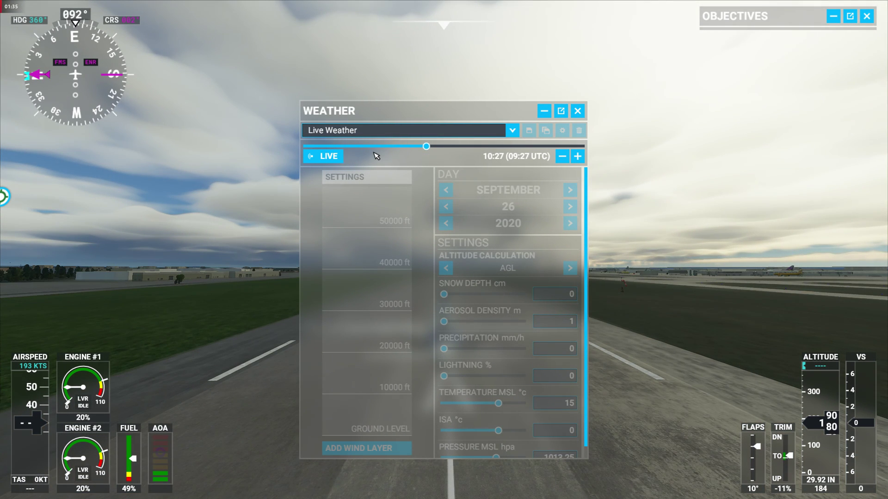
left_click(325, 157)
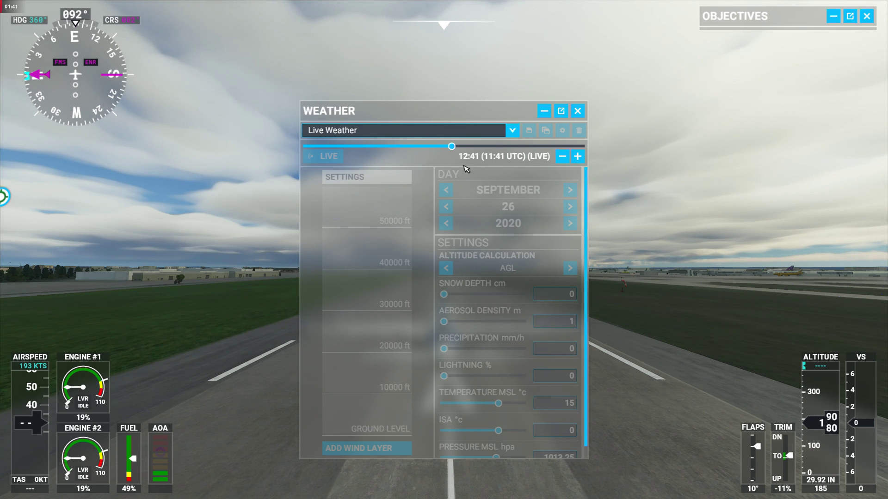
left_click(512, 131)
Apply the Rain preset, then close and reopen the Weather panel.
left_click(444, 248)
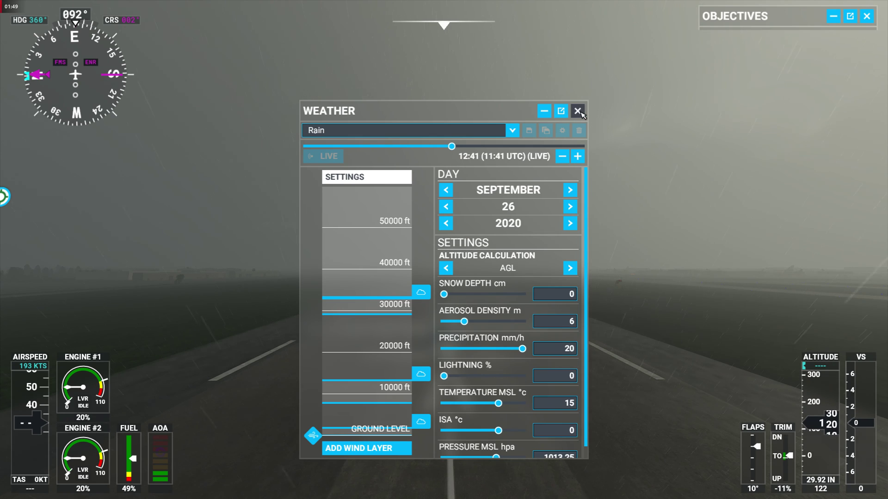
left_click(560, 108)
mouse_move(570, 24)
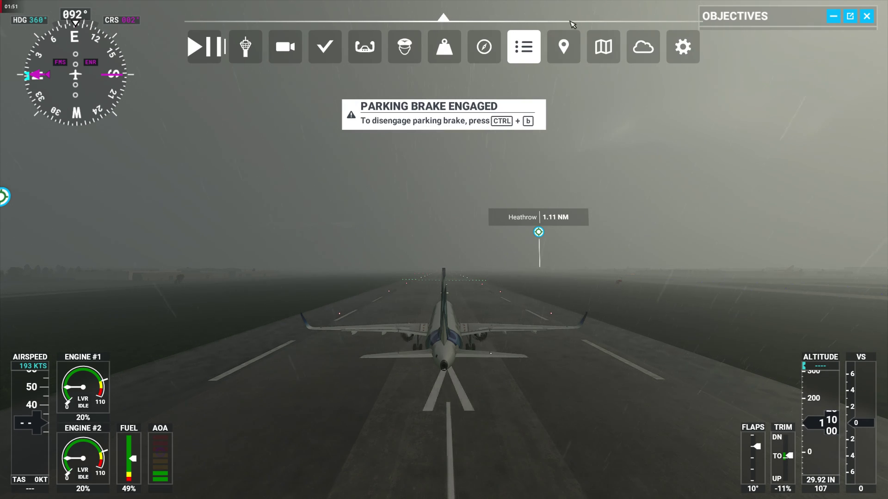
left_click(655, 52)
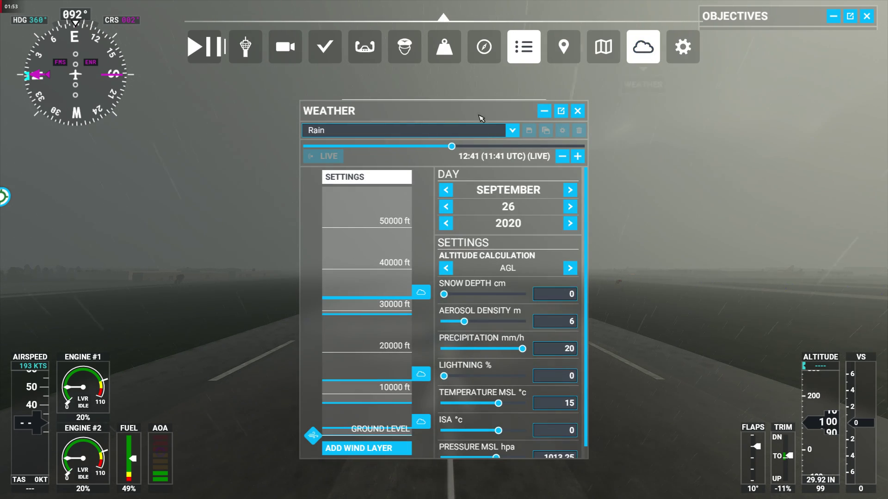
Open the ground-level wind layer showing 270° at 10 knots with 100% gusts.
left_click(312, 433)
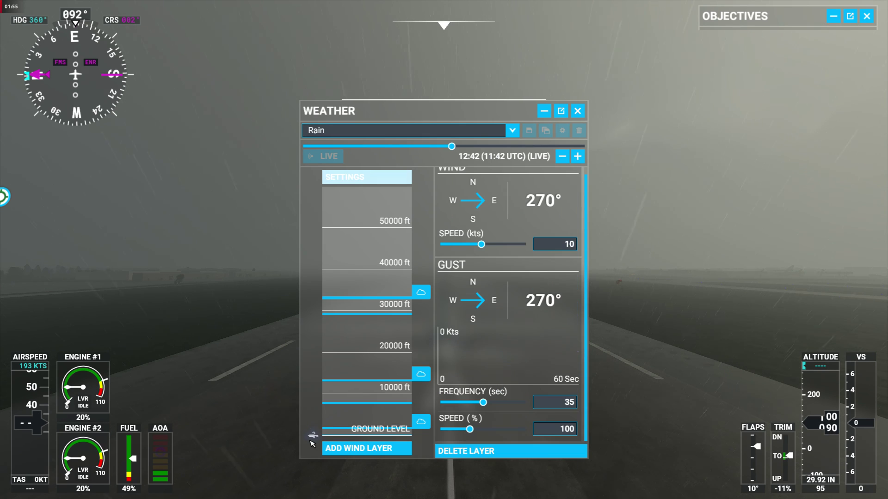